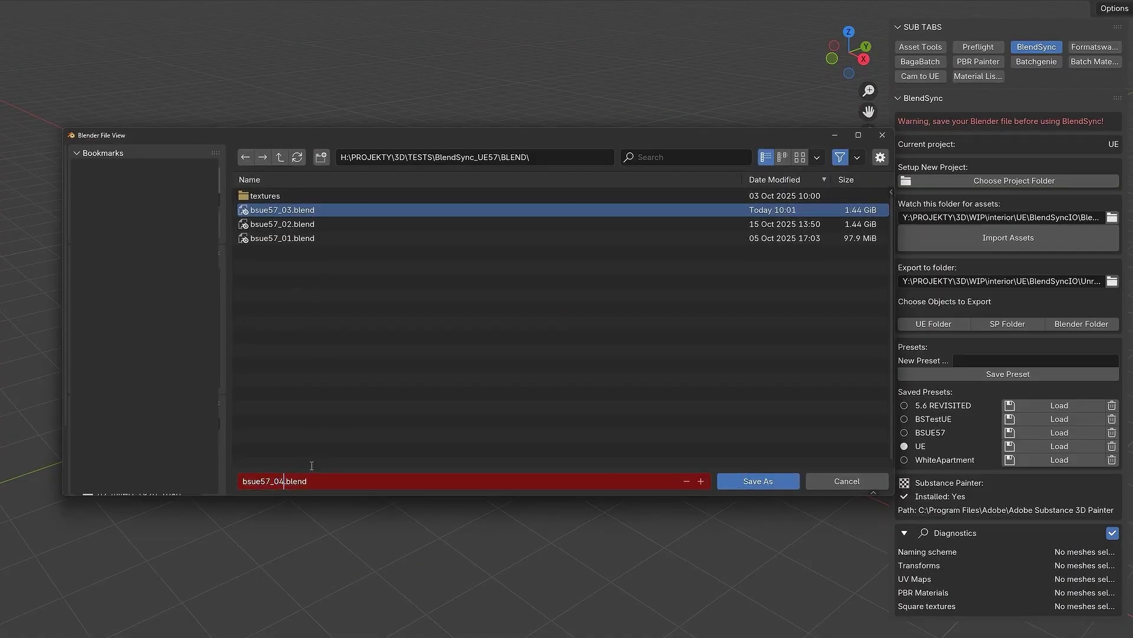
- Save the Blender file as bsue57_04.blend
click(752, 481)
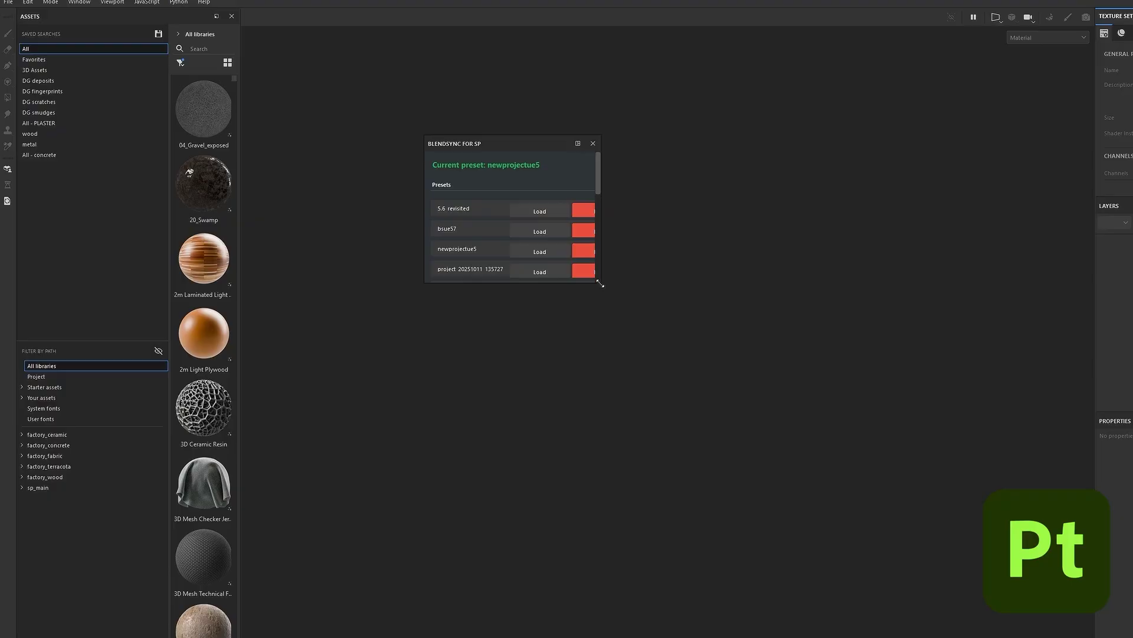
- Switch to Substance Painter, enlarge the BlendSync for SP window and dock it alongside the Assets
drag(626, 326, 741, 601)
drag(513, 152, 121, 116)
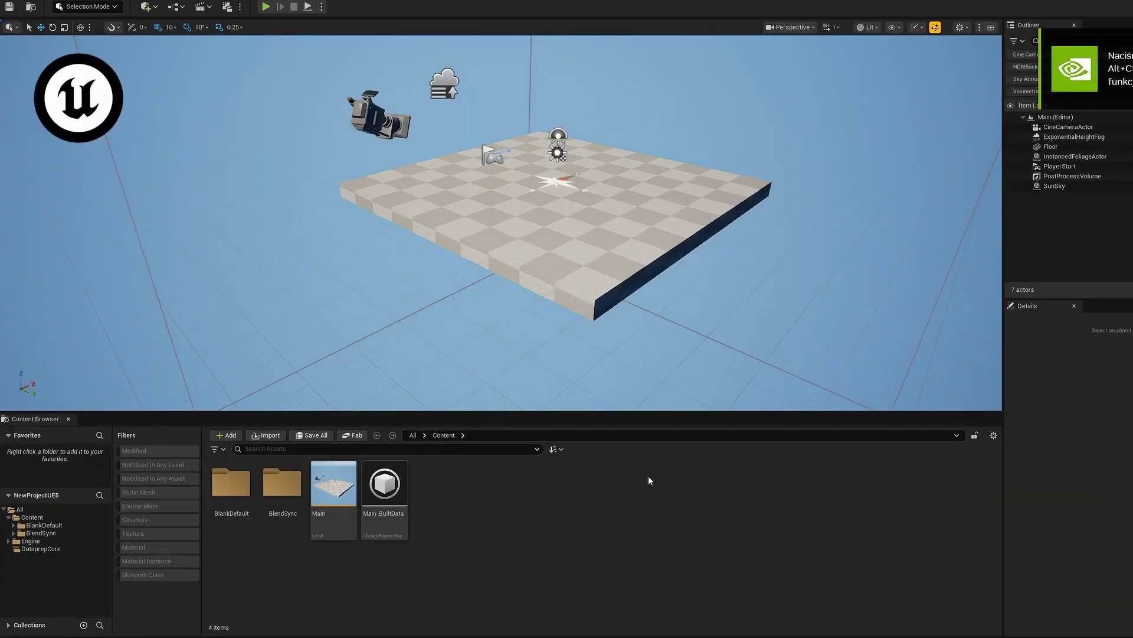
- Switch to Unreal Engine, enlarge the content area and open the BlendSyncWidget folder inside BlendSync
click(44, 533)
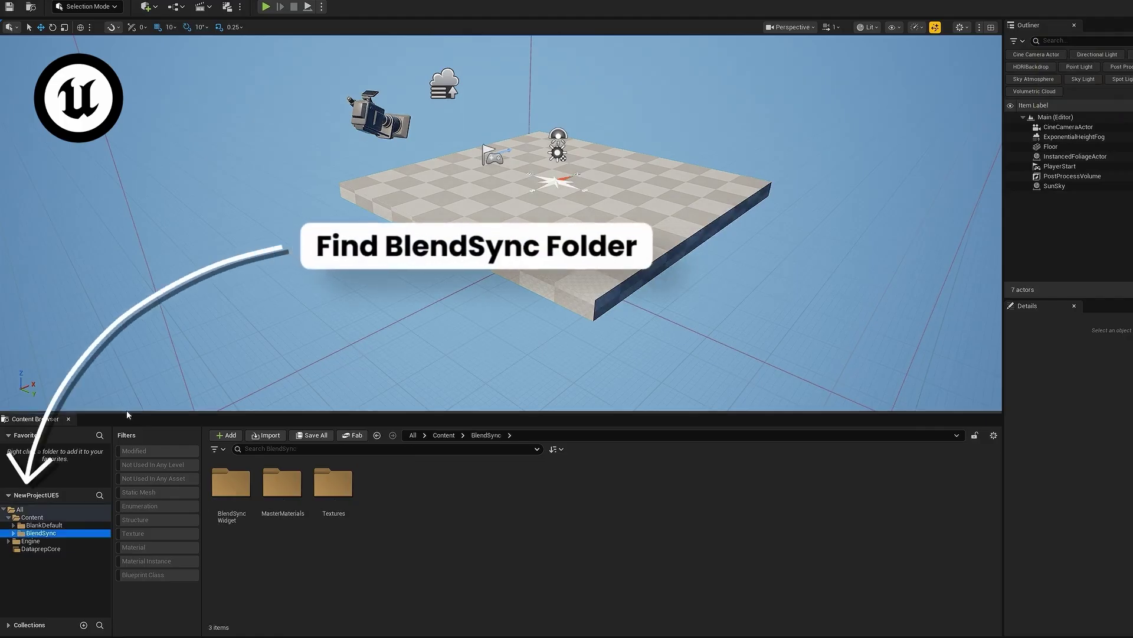
drag(127, 411, 127, 367)
click(45, 499)
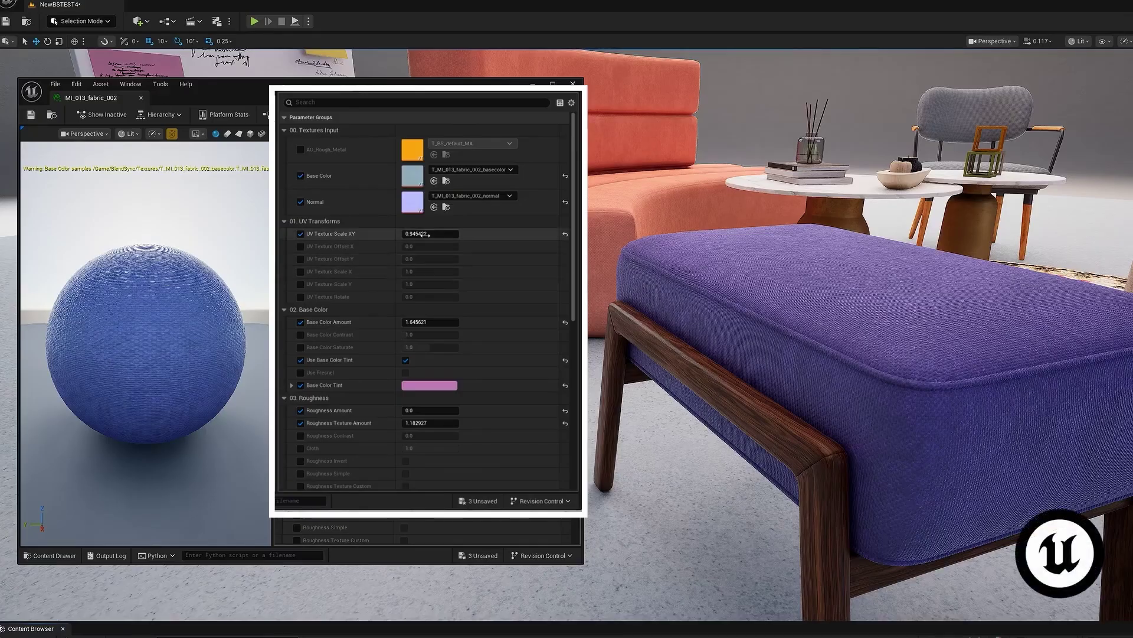
drag(426, 235, 420, 235)
click(438, 384)
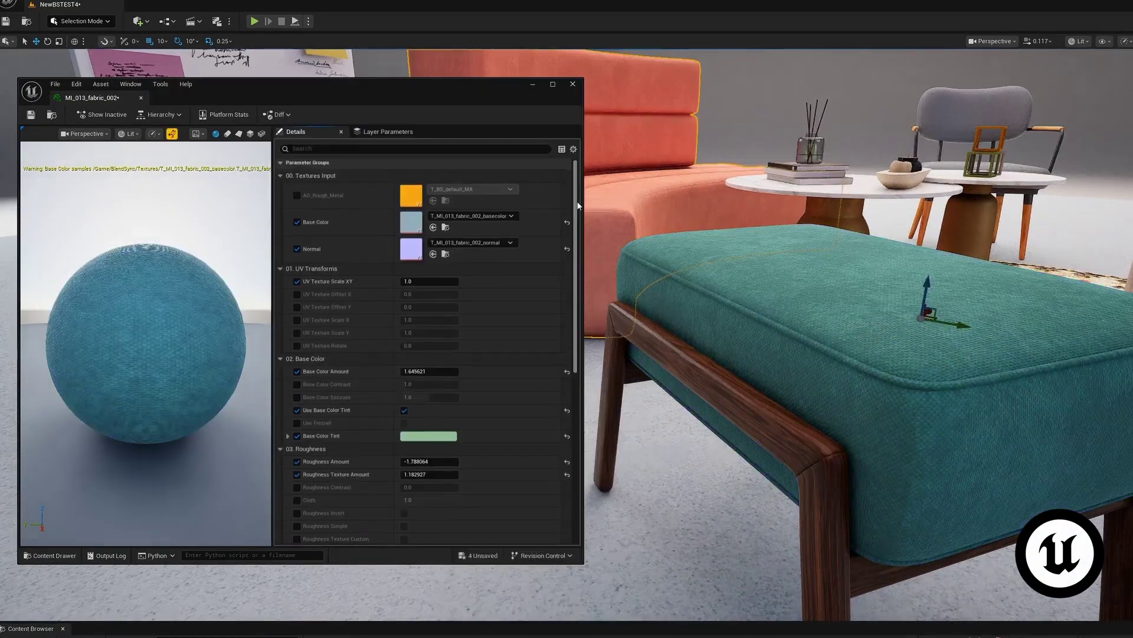
- Look through the parameters of the fabric material instance and the contents of BlendSync's Materials, Meshes and Textures folders
drag(578, 204, 562, 371)
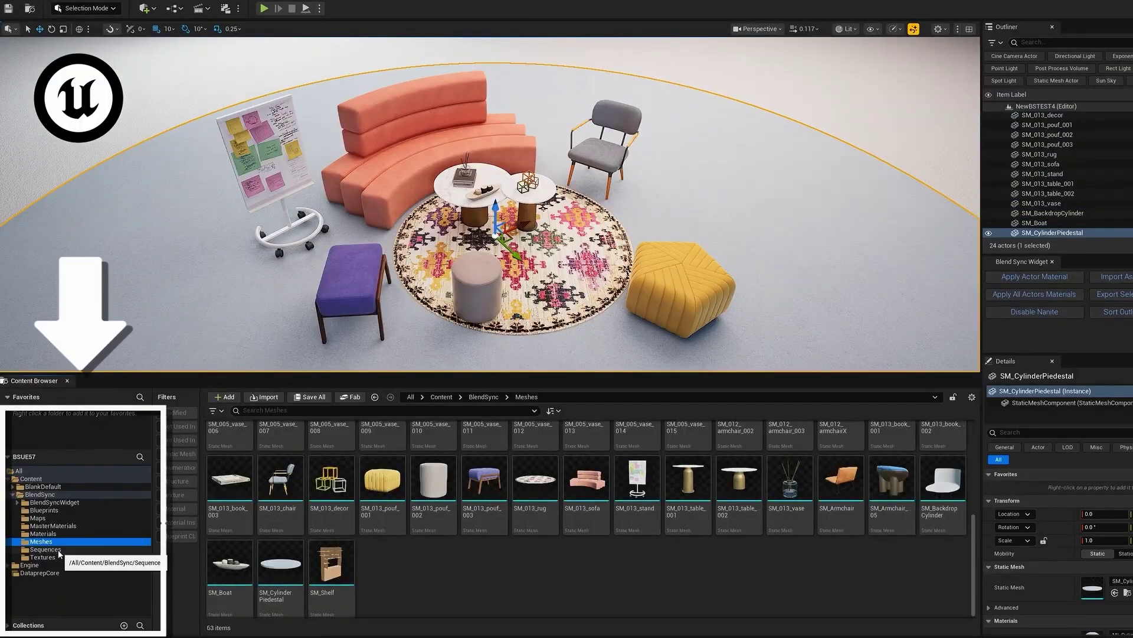
click(51, 534)
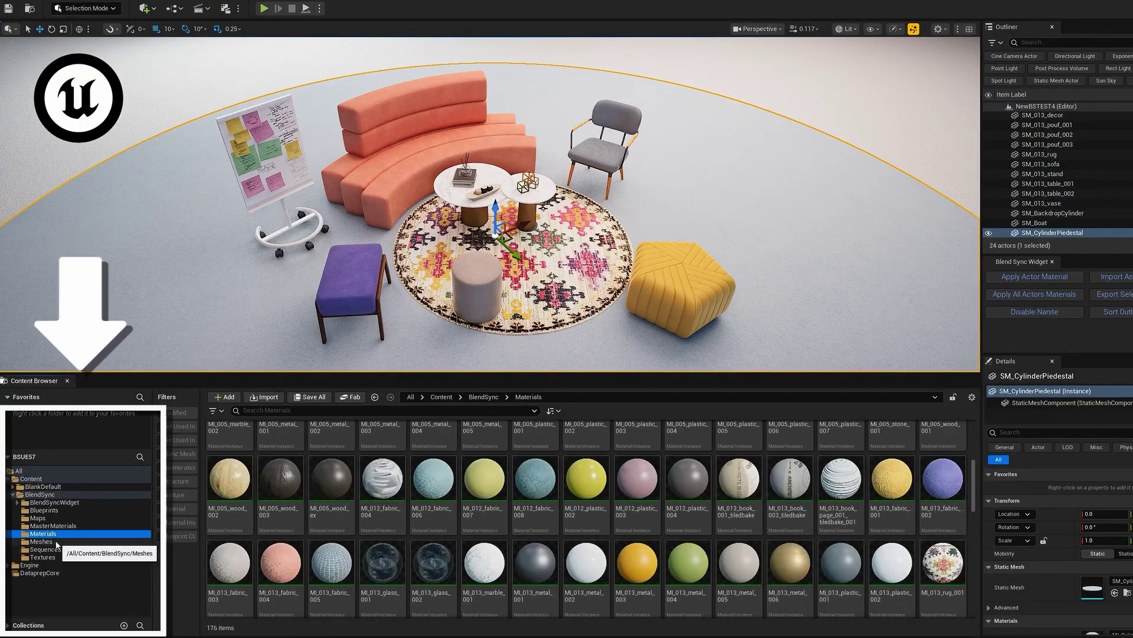
click(57, 543)
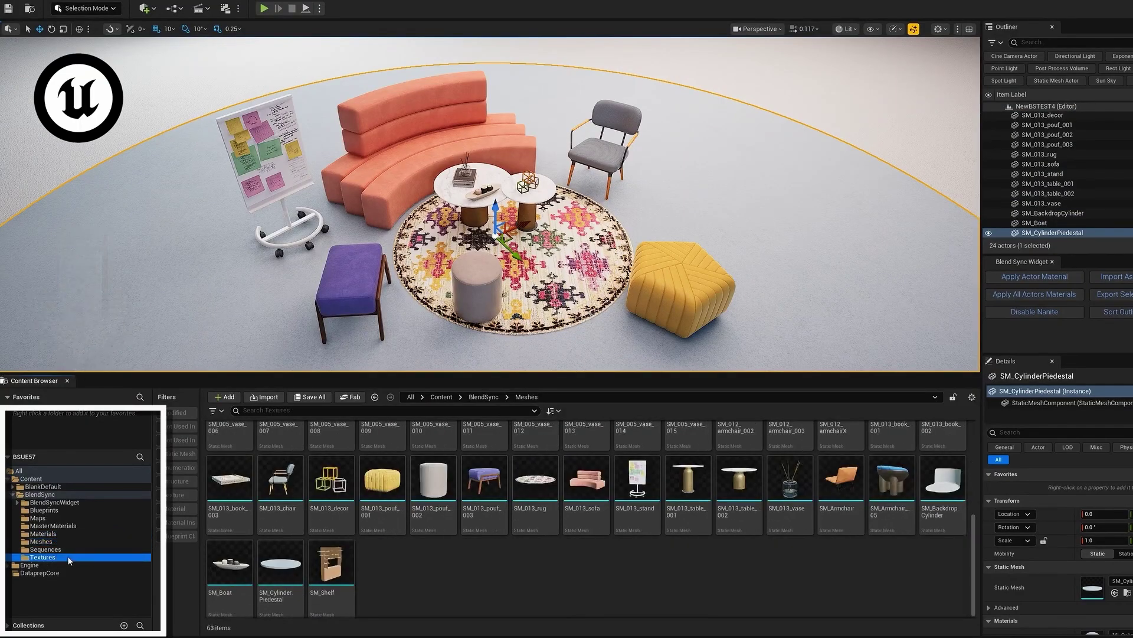
click(66, 556)
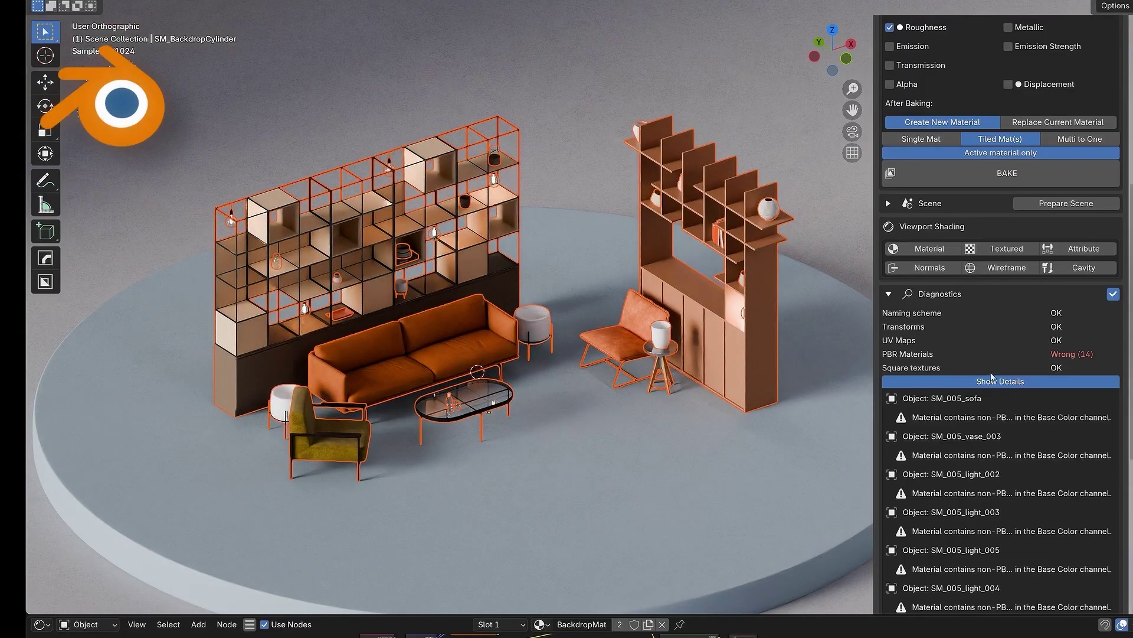
- Switch to Blender and read the Diagnostics details on the PBR materials of the selected furniture
scroll(1003, 422, down, 5)
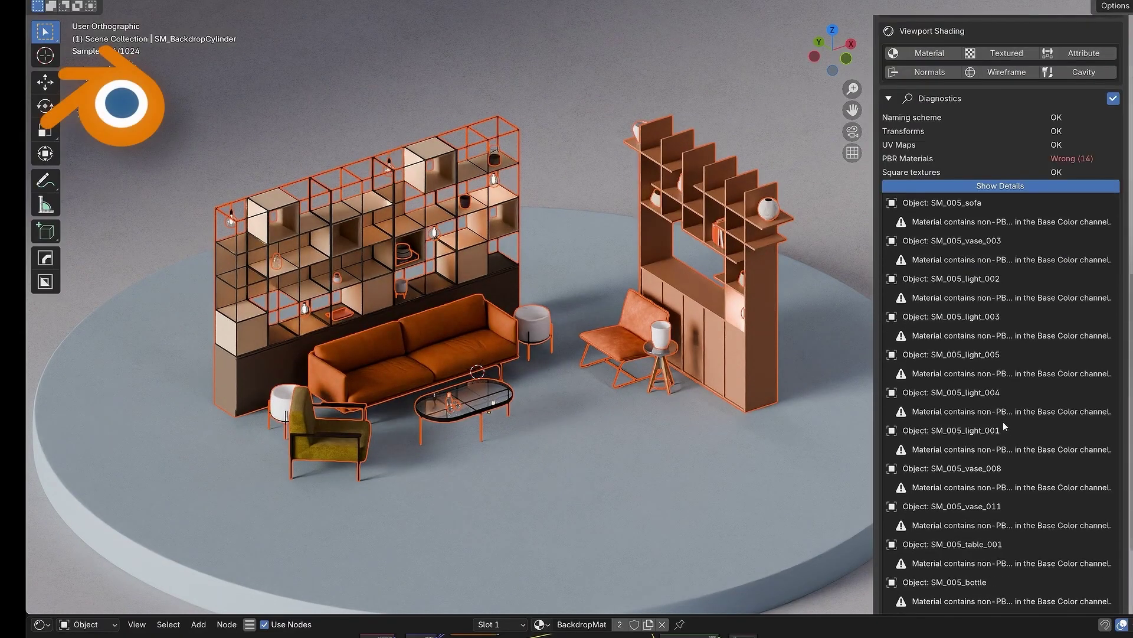
scroll(1002, 421, up, 10)
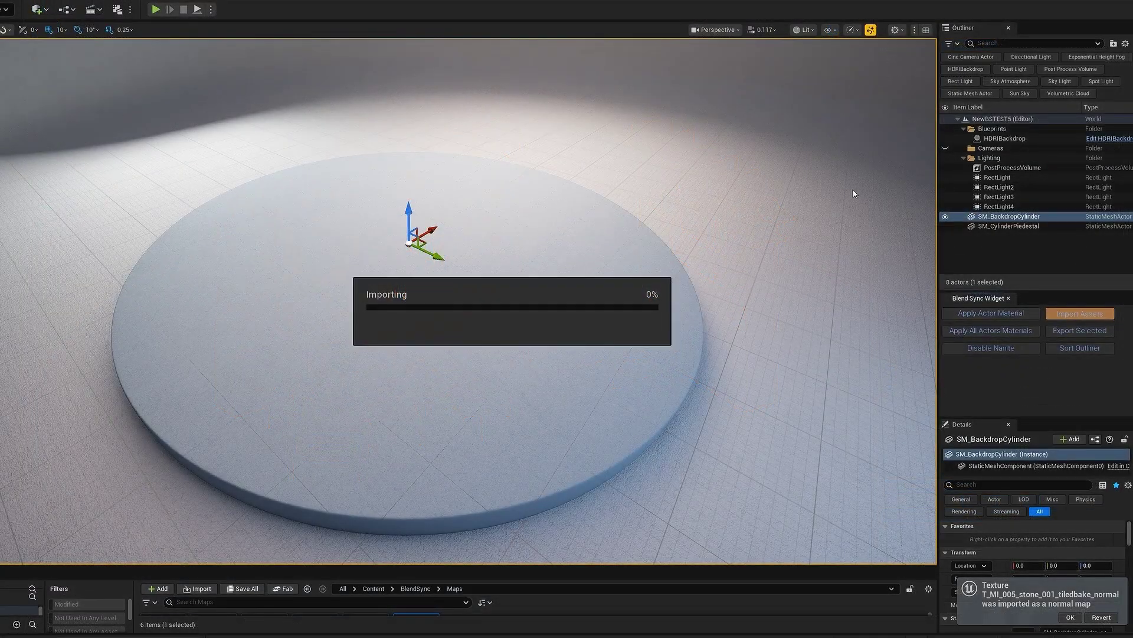
- Switch to Unreal Engine, inspect the glass table SM_005_table_001 and open the Element 2 material of the bulb SM_005_light_003
click(575, 286)
mouse_move(574, 286)
right_down()
mouse_move(571, 248)
mouse_move(585, 254)
mouse_move(577, 300)
right_up()
key(w)
key(w)
click(577, 300)
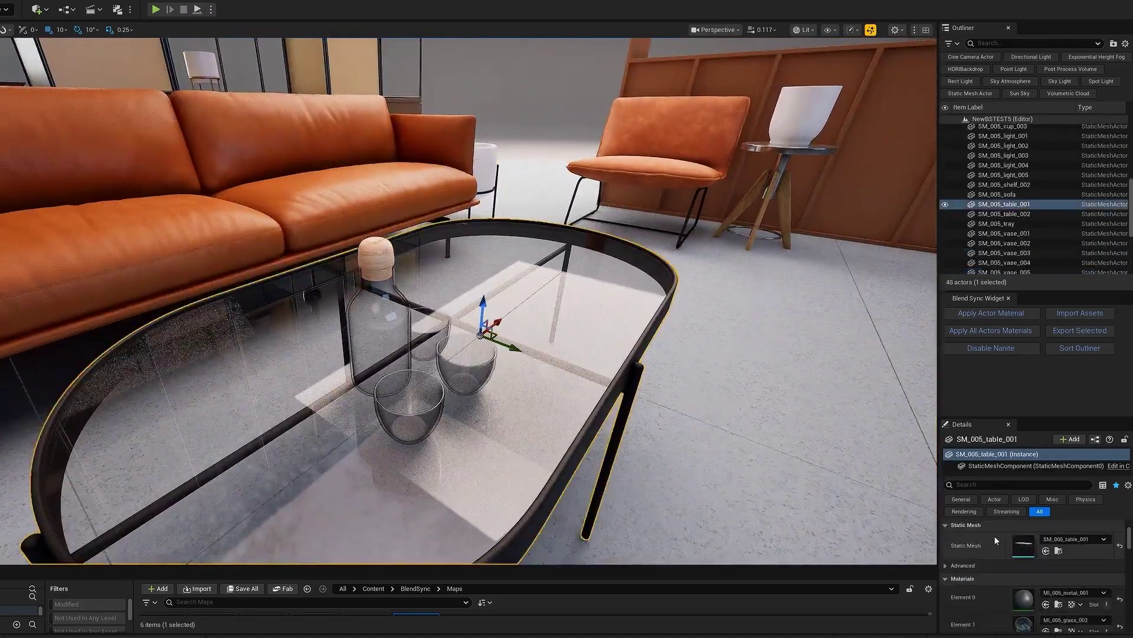
double_click(1016, 574)
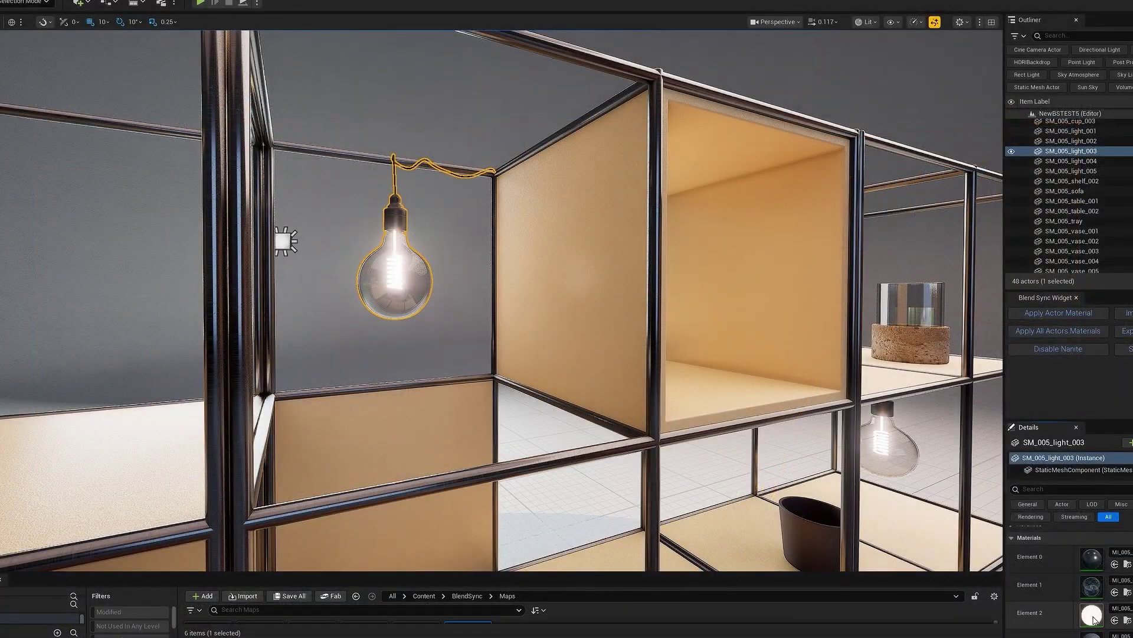
double_click(1092, 615)
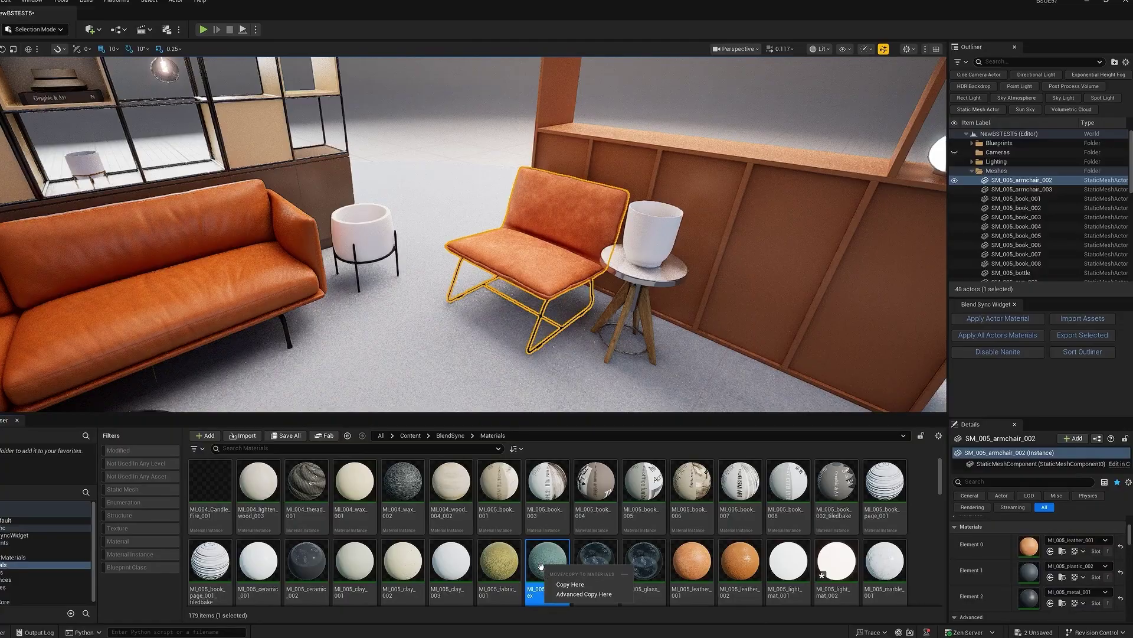
- Apply the MI_005_fabric_ex material to Element 0 of the SM_005_armchair_002 armchair
drag(542, 264, 542, 264)
right_drag(581, 274, 652, 301)
key(w)
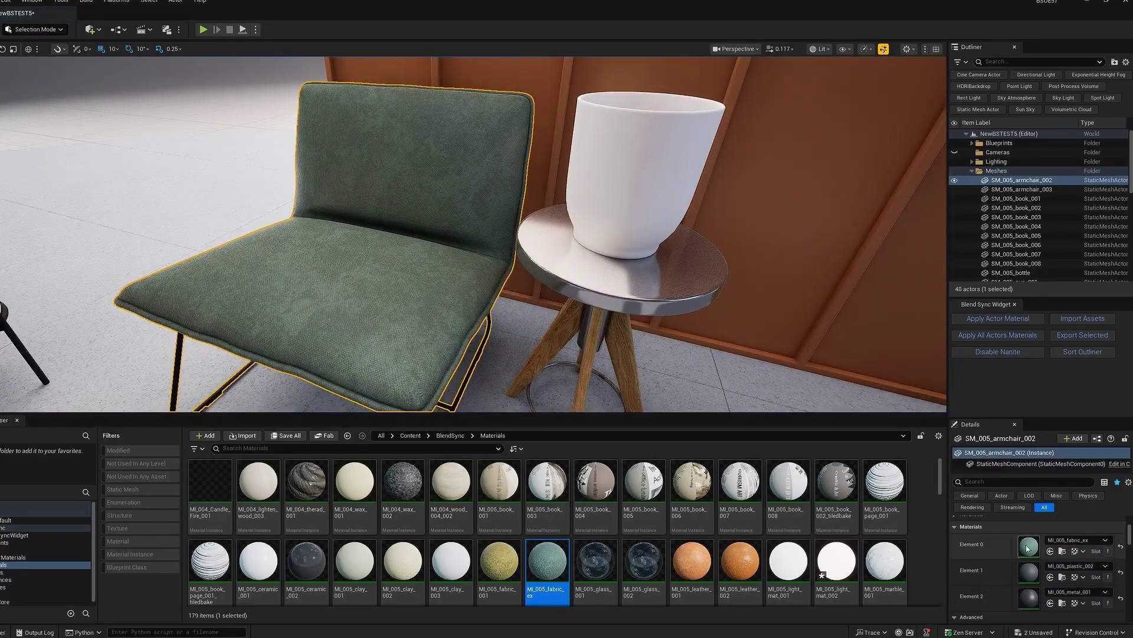
- Open the SM_005_armchair_002 static mesh, assign MI_005_fabric_ex to its Element 0 material slot and close the mesh editor
scroll(1007, 552, up, 2)
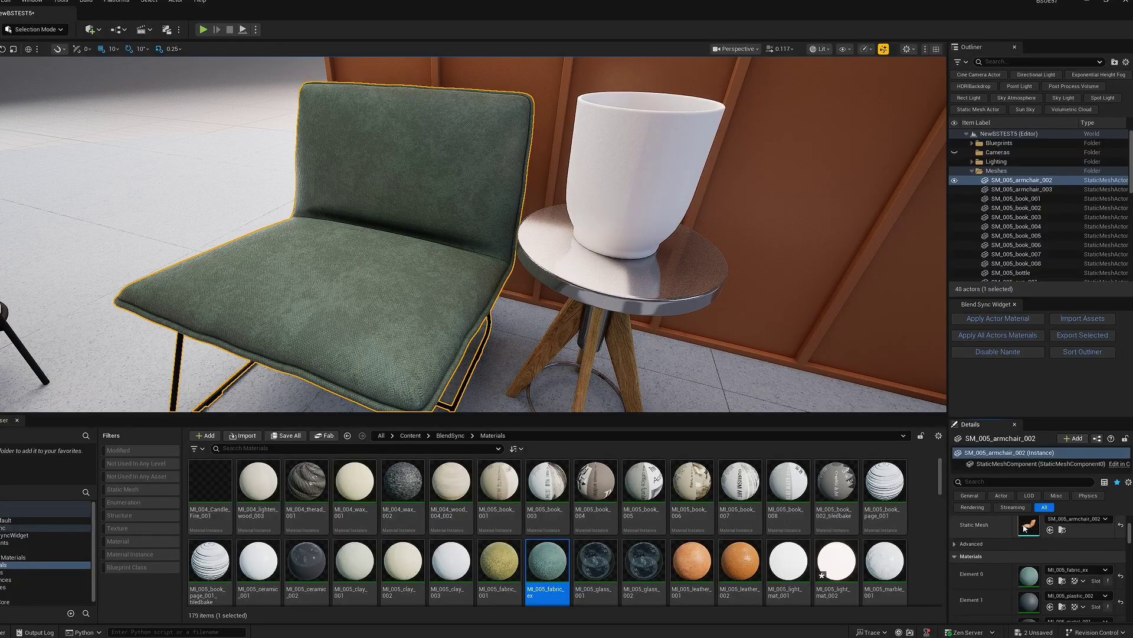
double_click(1027, 526)
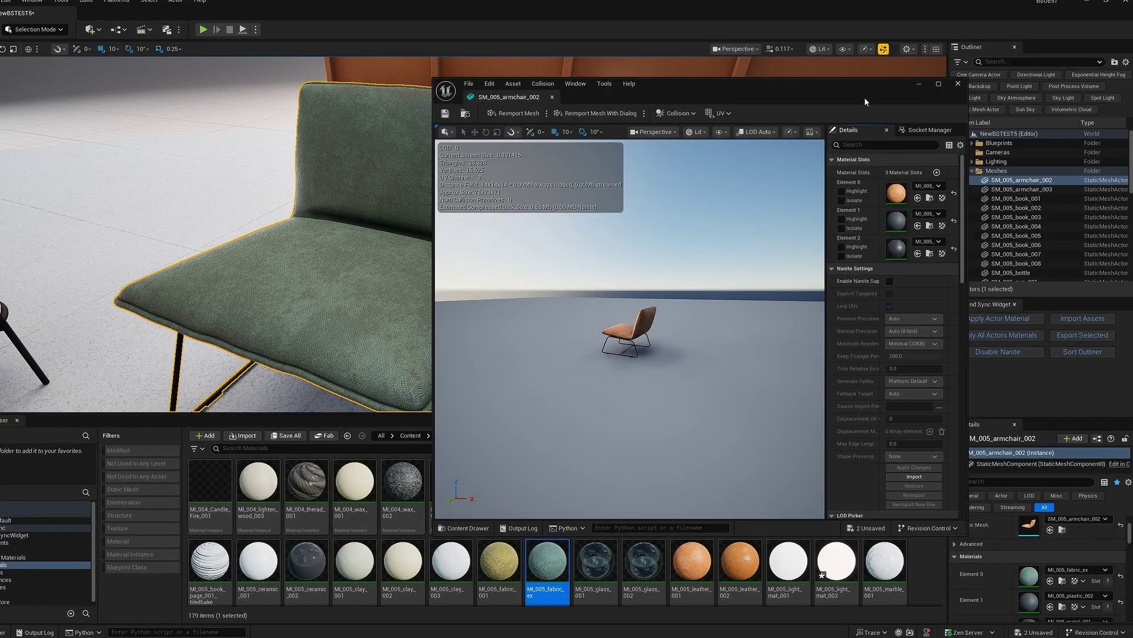
drag(868, 89, 902, 458)
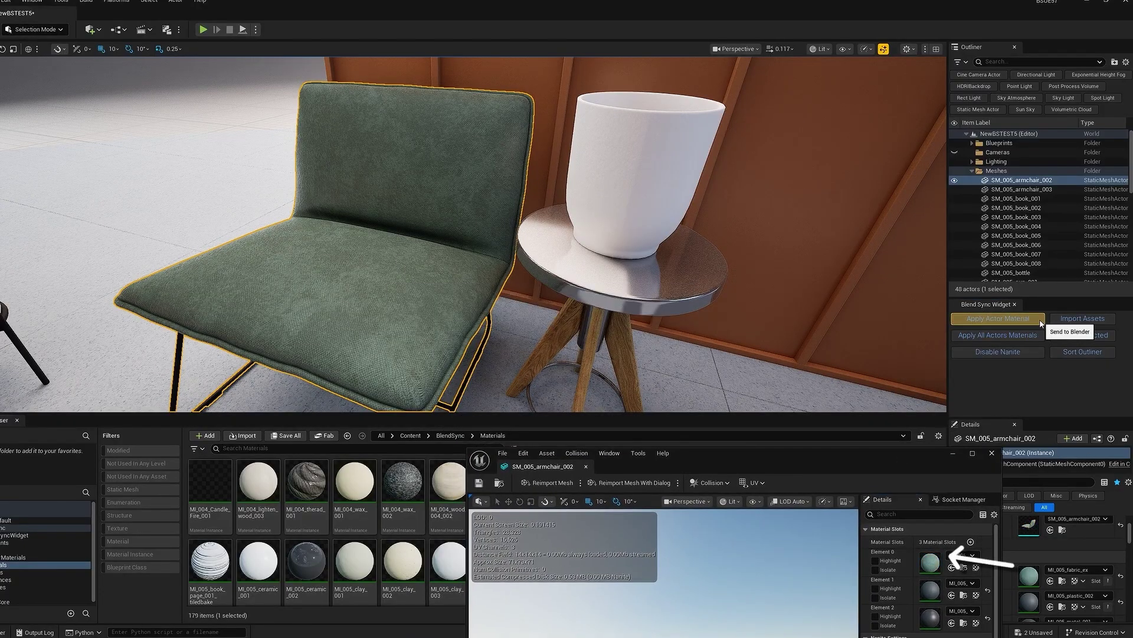
click(991, 454)
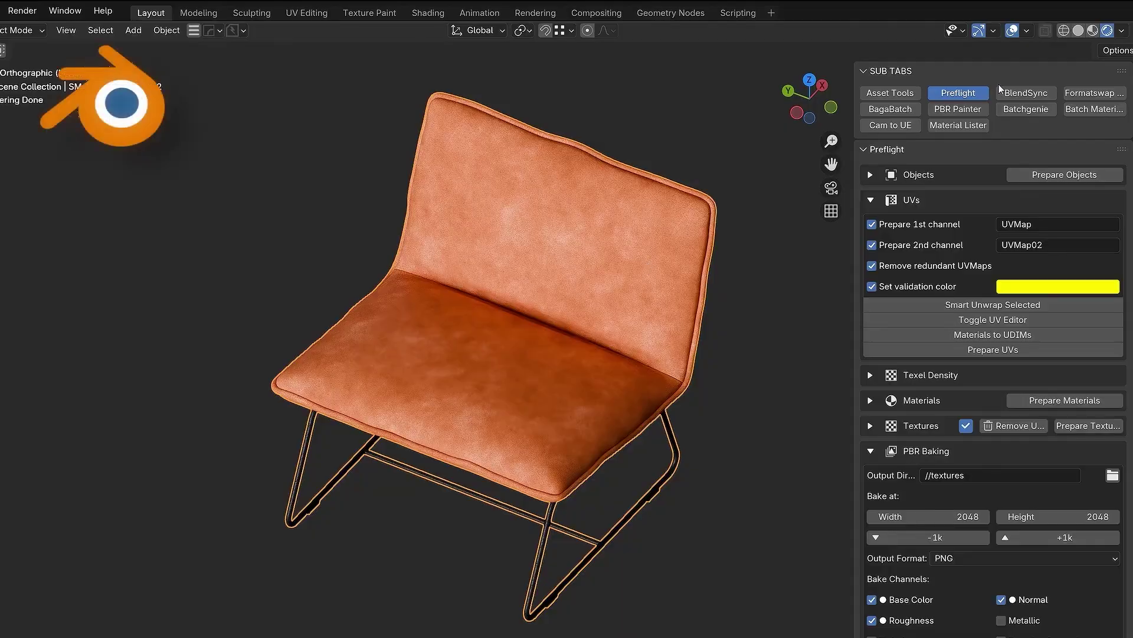
- Switch to Blender and export the selected leather armchair to Substance Painter with BlendSync
click(1013, 95)
middle_drag(660, 341, 673, 327)
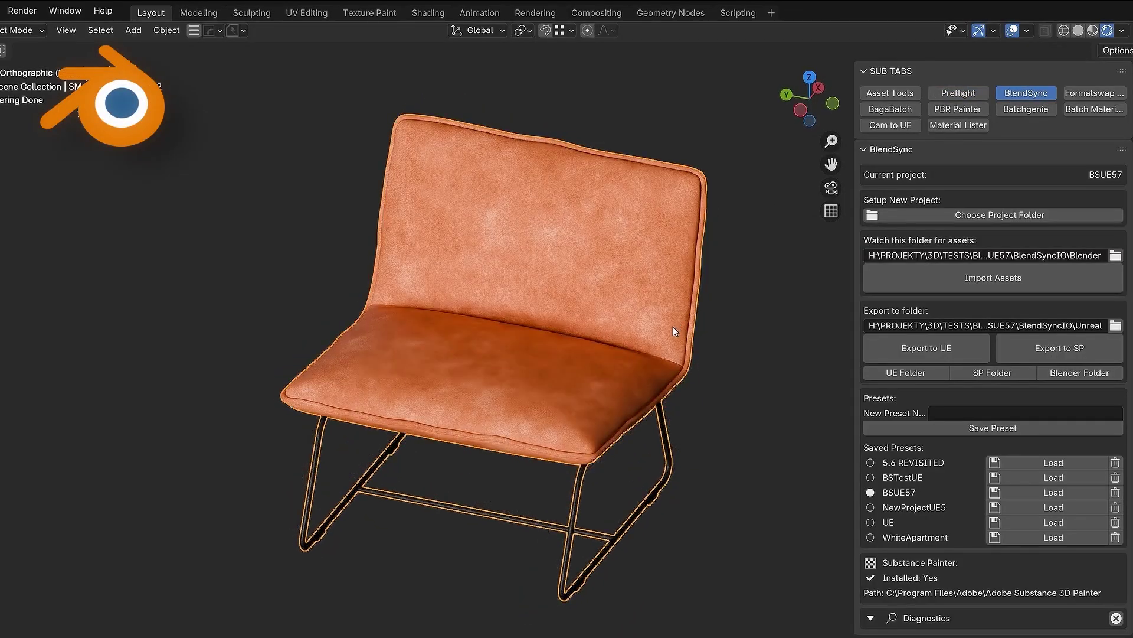
click(1105, 347)
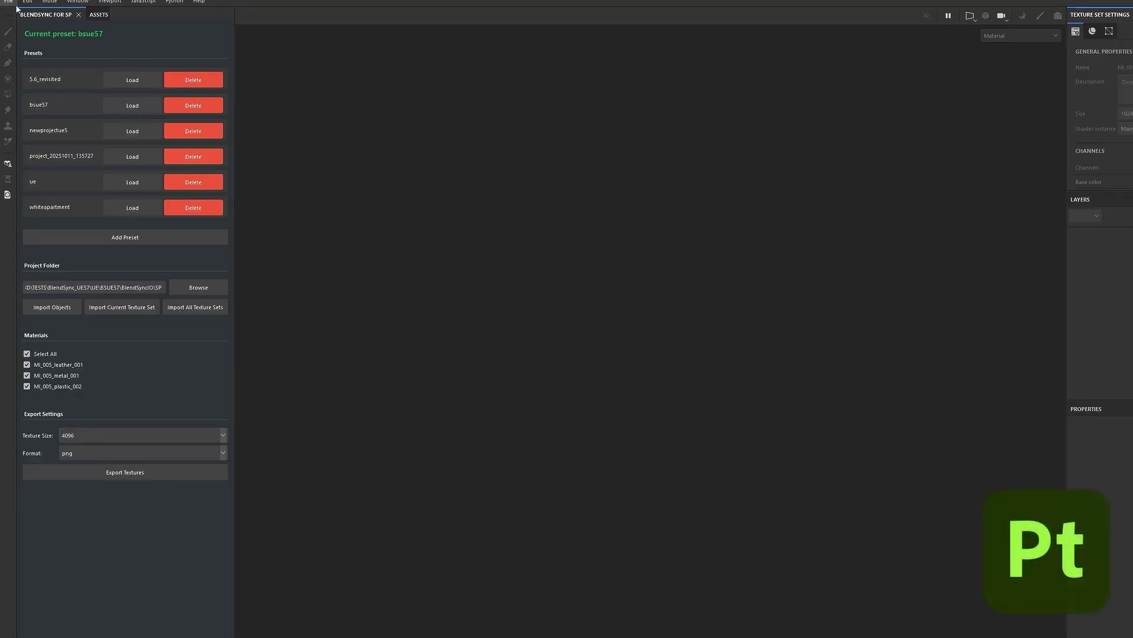
- Switch to Substance Painter and create a new project for the exported armchair
click(9, 2)
click(363, 122)
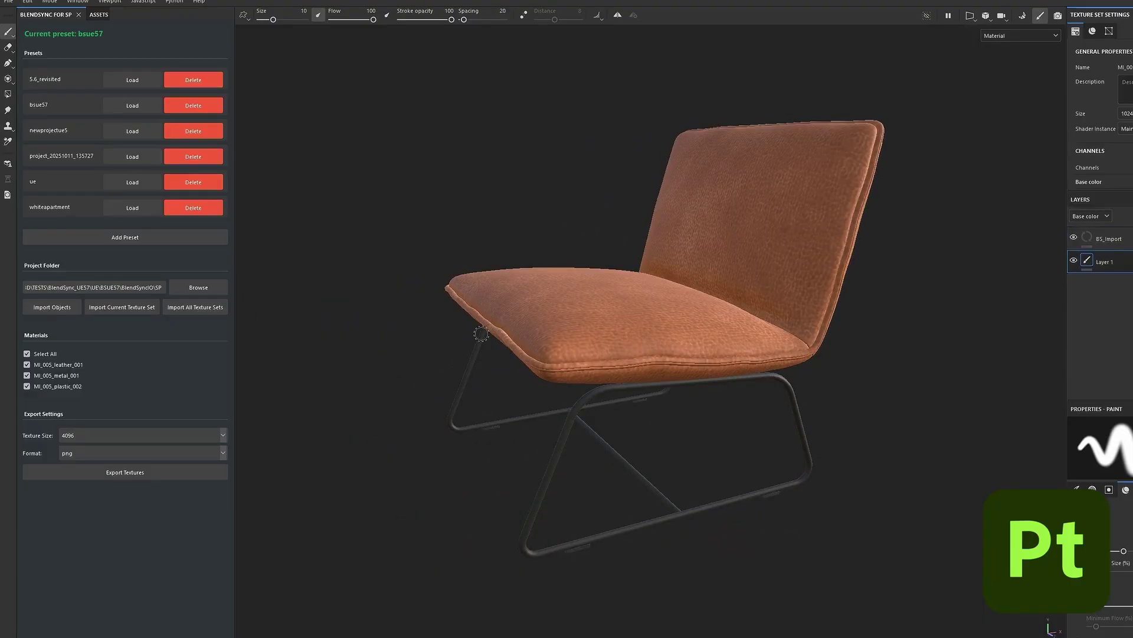
- Select the BS_Import layer of the MI_005_leather_001 texture set and set its tiling to 3
alt+drag(499, 350, 703, 453)
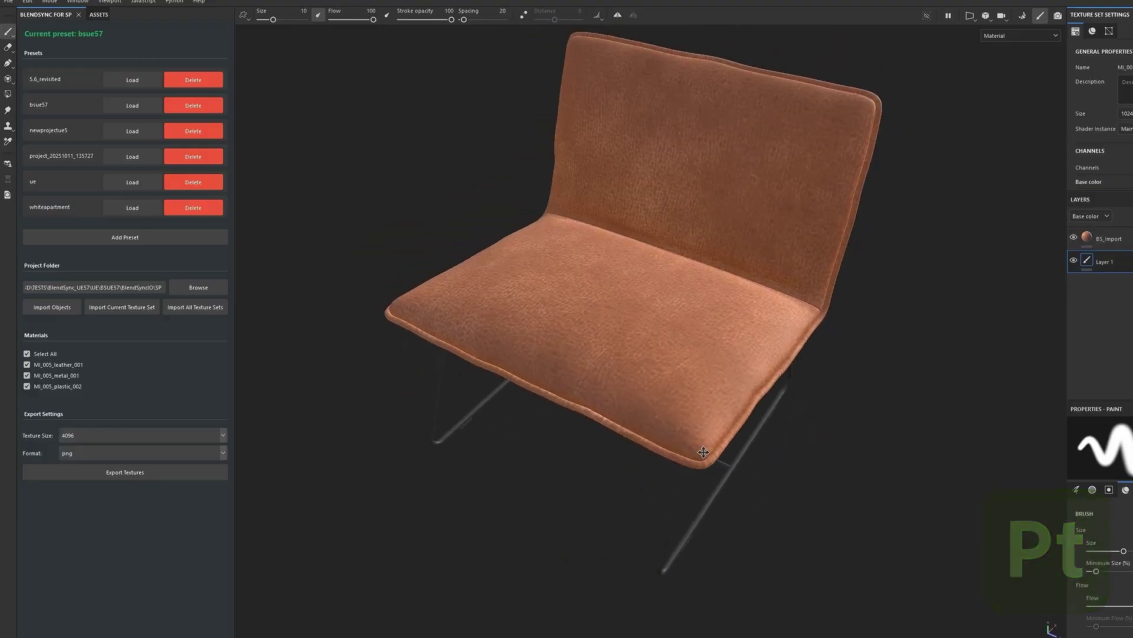
scroll(709, 448, up, 2)
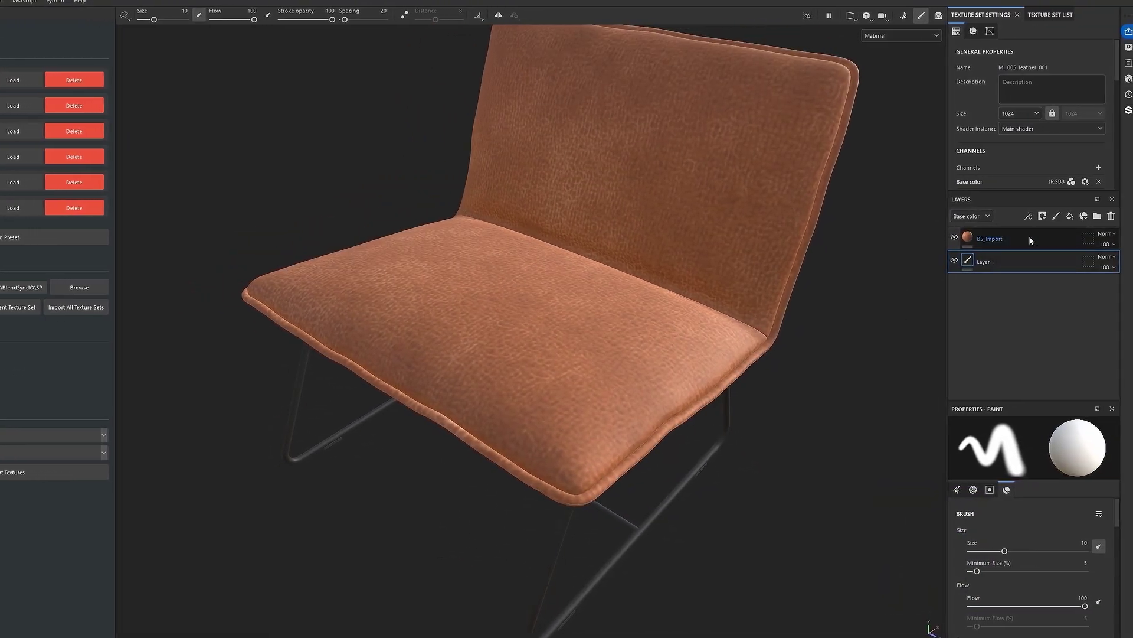
click(1107, 239)
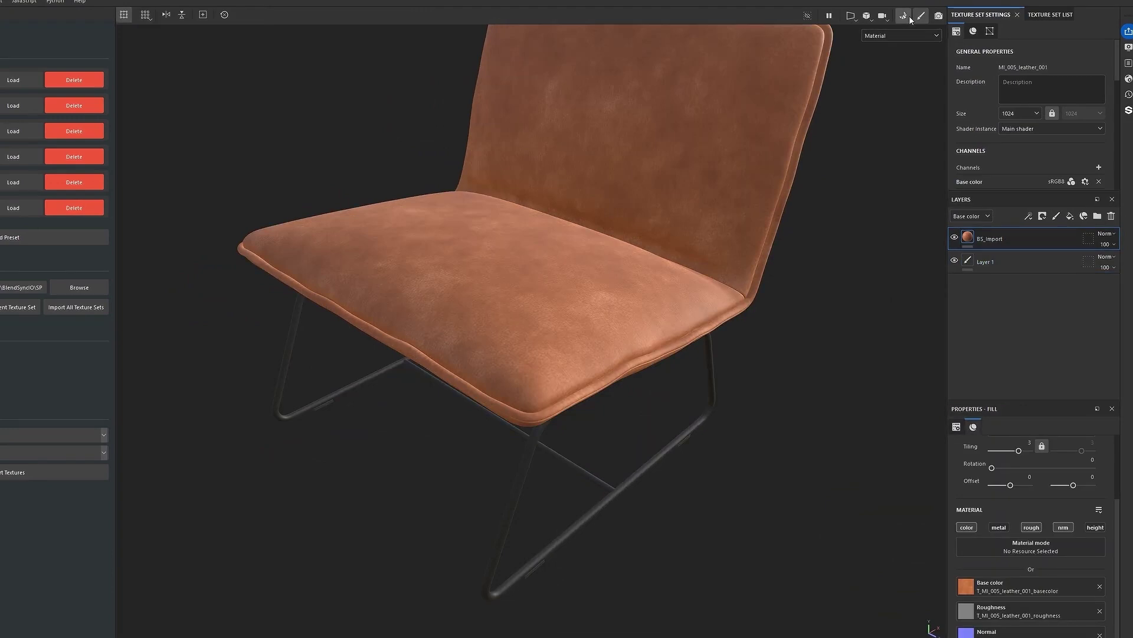
- Bake the mesh maps at 2048 output size with Supersampling 16x antialiasing, using the low poly mesh as high poly, and return to painting
click(903, 15)
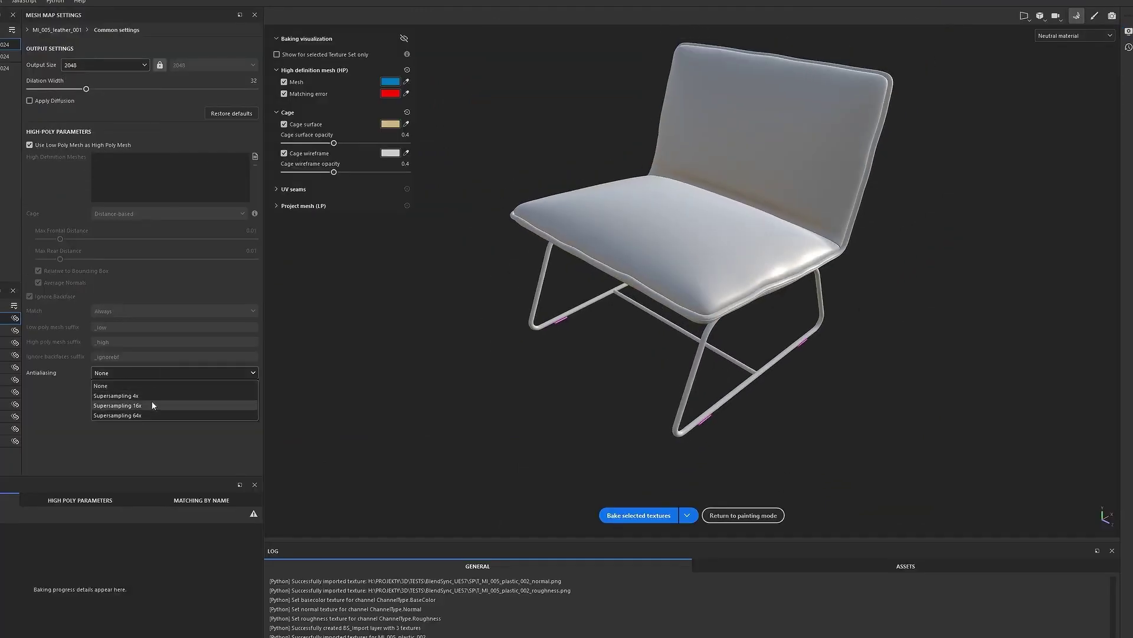
click(637, 515)
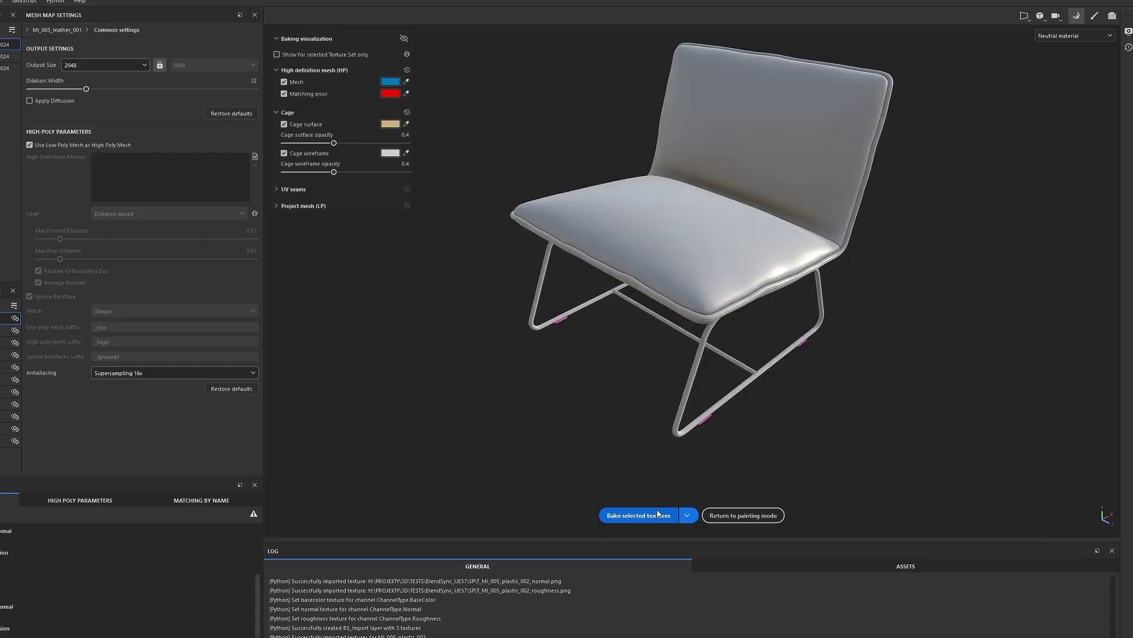
click(722, 515)
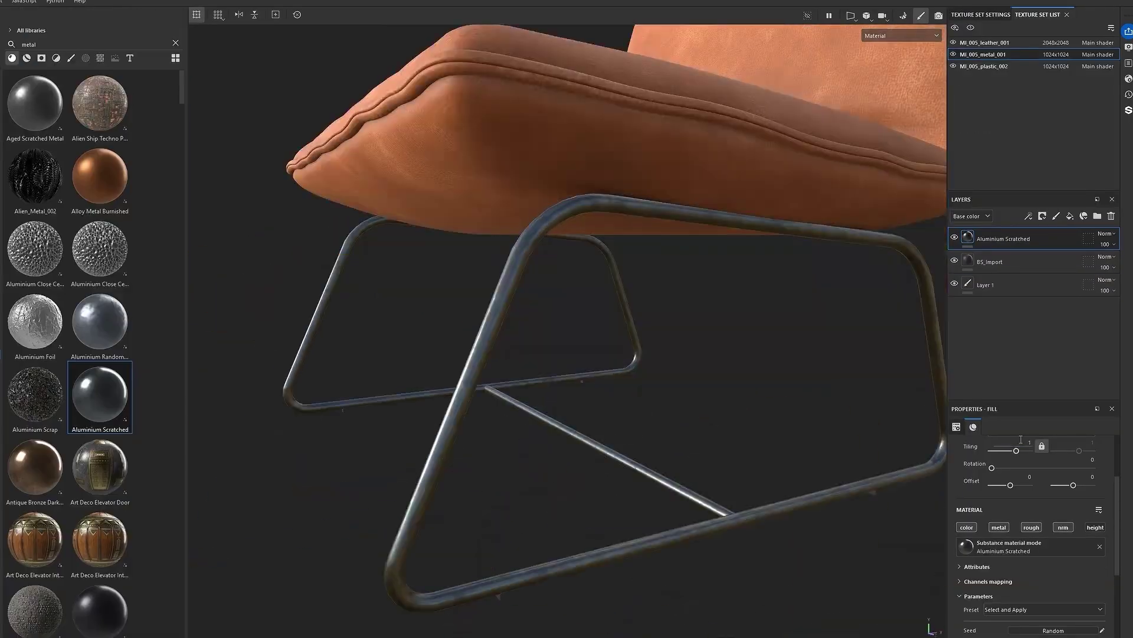
- Add Aluminium Scratched above BS_Import in the MI_005_metal_001 texture set and adjust its tiling and its normal and height channels
drag(181, 220, 148, 538)
drag(100, 295, 1015, 238)
drag(1016, 450, 1020, 451)
click(1063, 527)
click(1094, 526)
click(1095, 527)
click(970, 216)
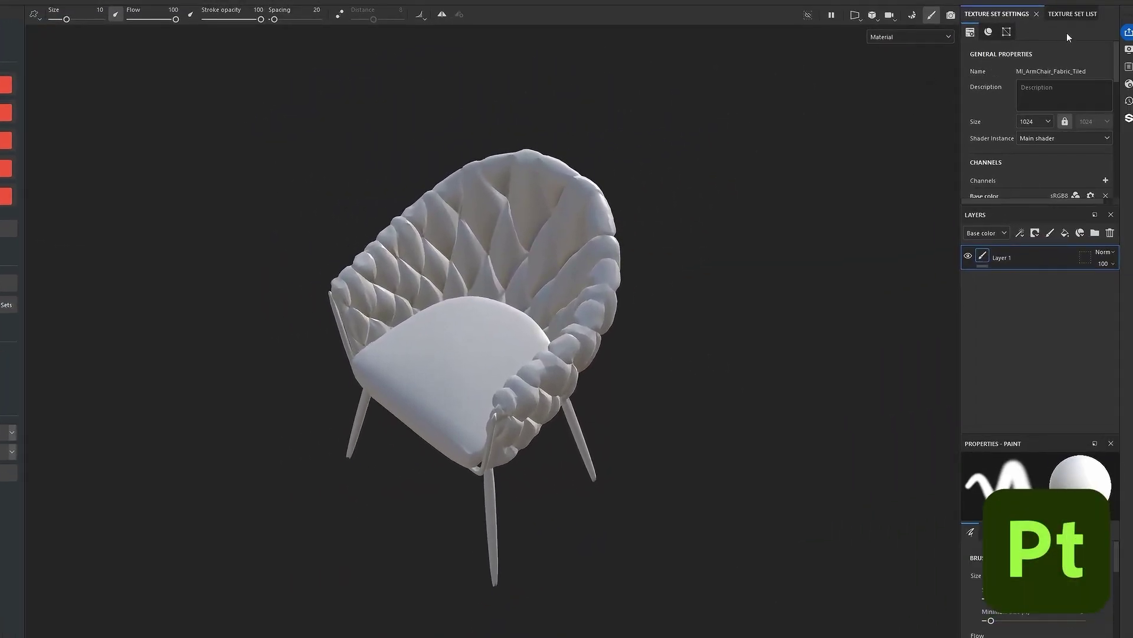
- Review the texture sets of the woven armchair project and import the textures for all of them
click(1075, 18)
click(1010, 18)
click(1030, 187)
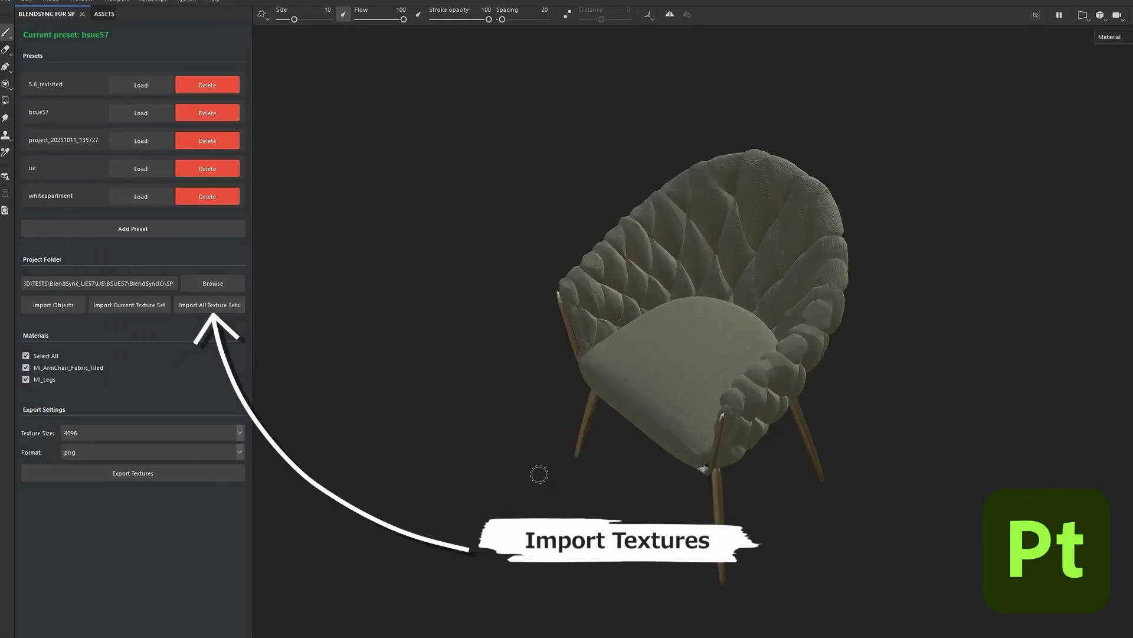
alt+drag(587, 489, 533, 332)
scroll(702, 378, up, 5)
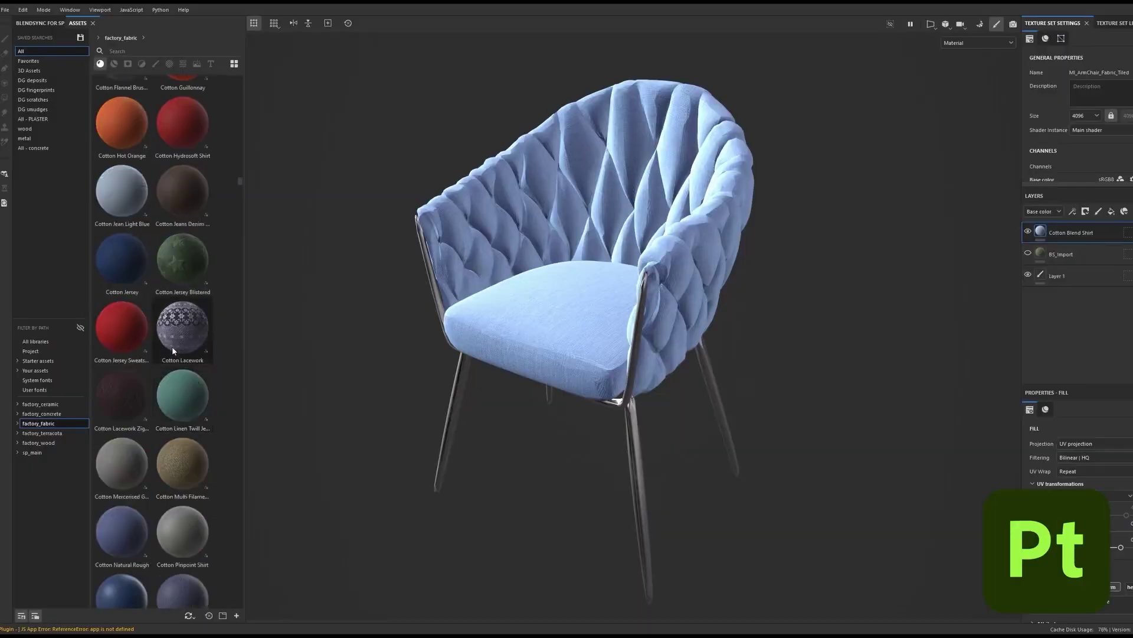
- Add Cotton Hydrosoft Shirt as the uppermost layer of the armchair fabric and export only the MI_ArmChair_Fabric_Tiled textures as 4096 png
drag(172, 346, 1099, 229)
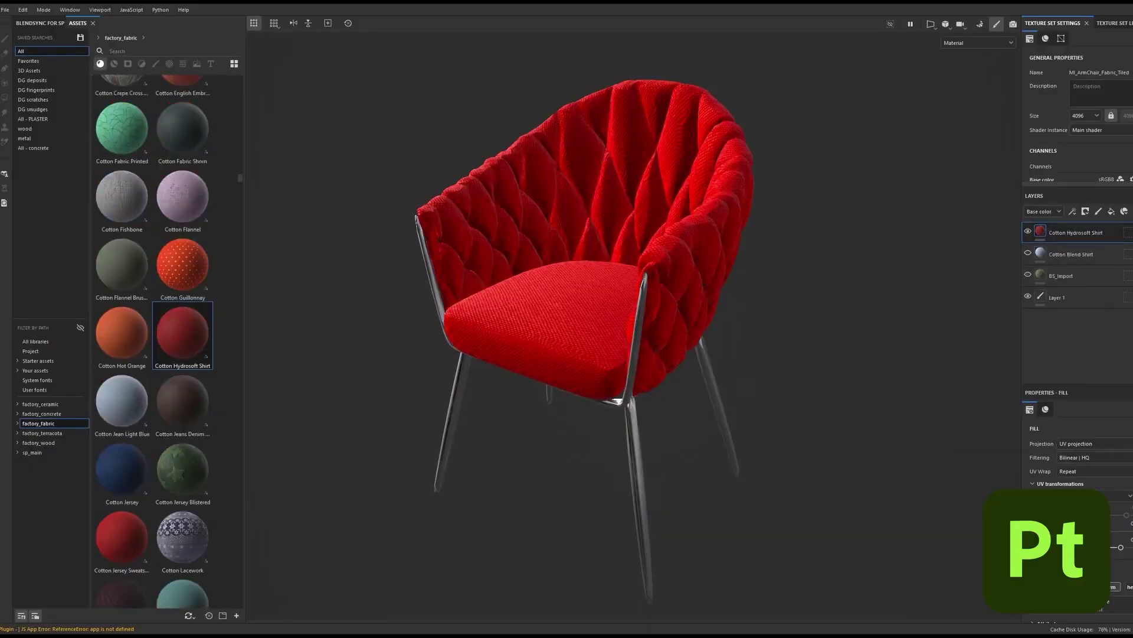
click(40, 23)
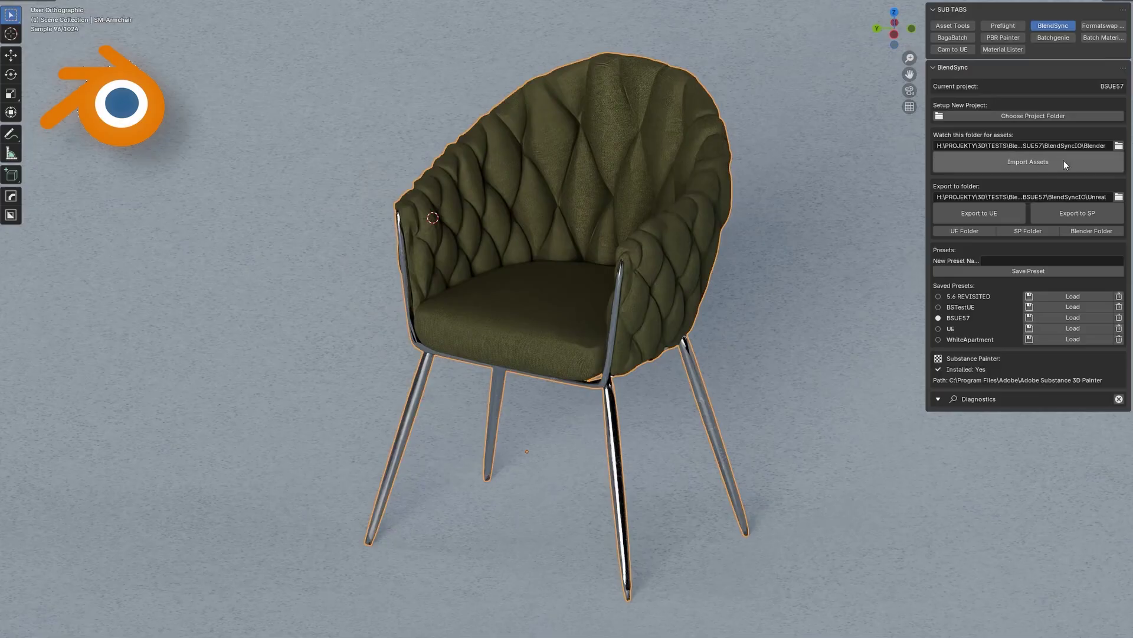
- Switch to Blender and import the assets from the BlendSync watch folder for the armchair
click(1065, 163)
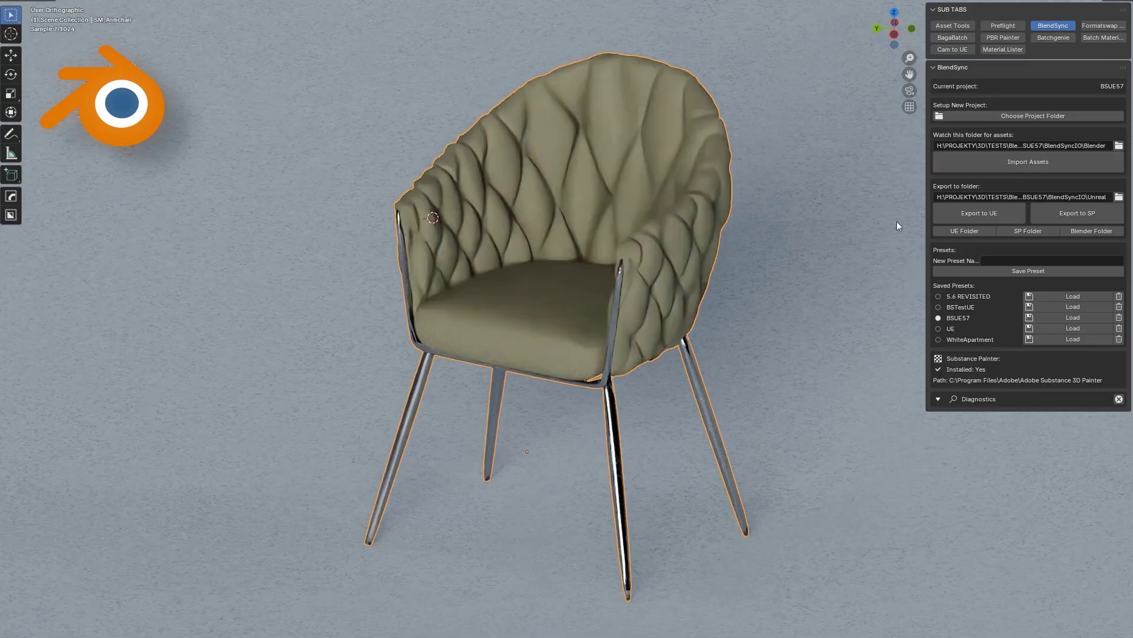
middle_drag(728, 301, 691, 298)
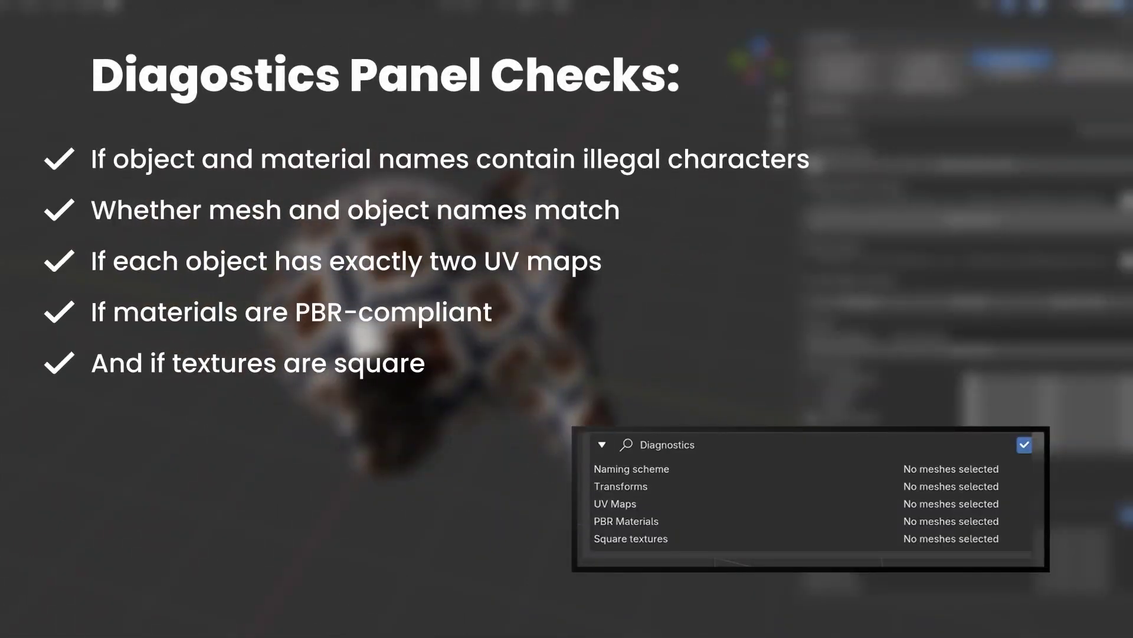
- Select the monkey mesh and check its naming scheme, transforms, UV maps, PBR materials and square textures with Diagnostics
click(587, 308)
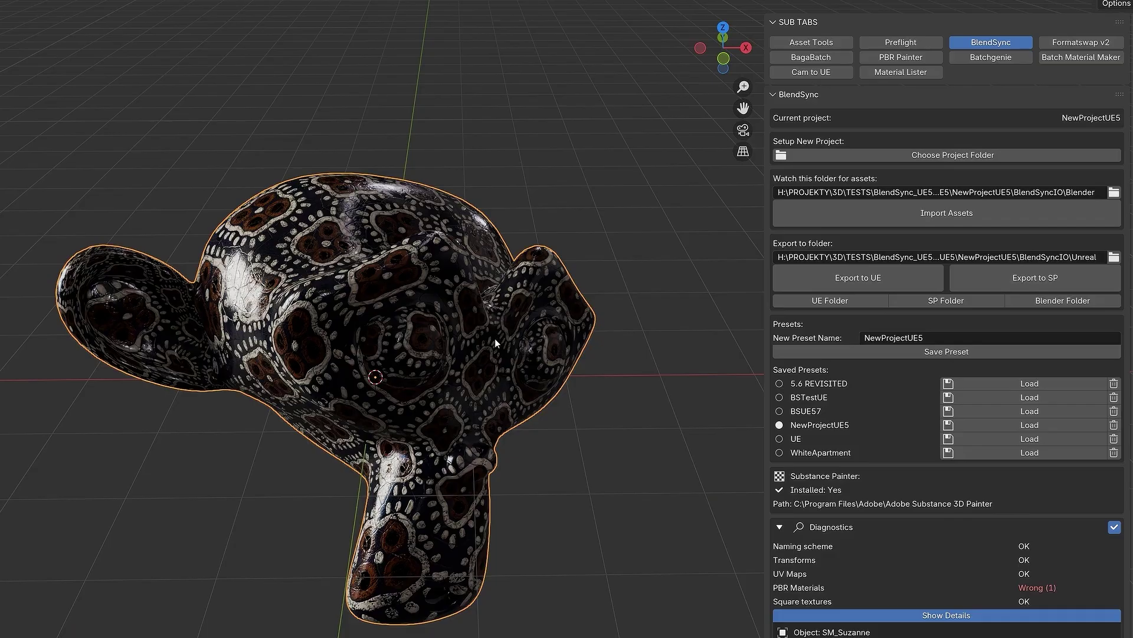
middle_drag(494, 338, 540, 324)
scroll(930, 469, down, 1)
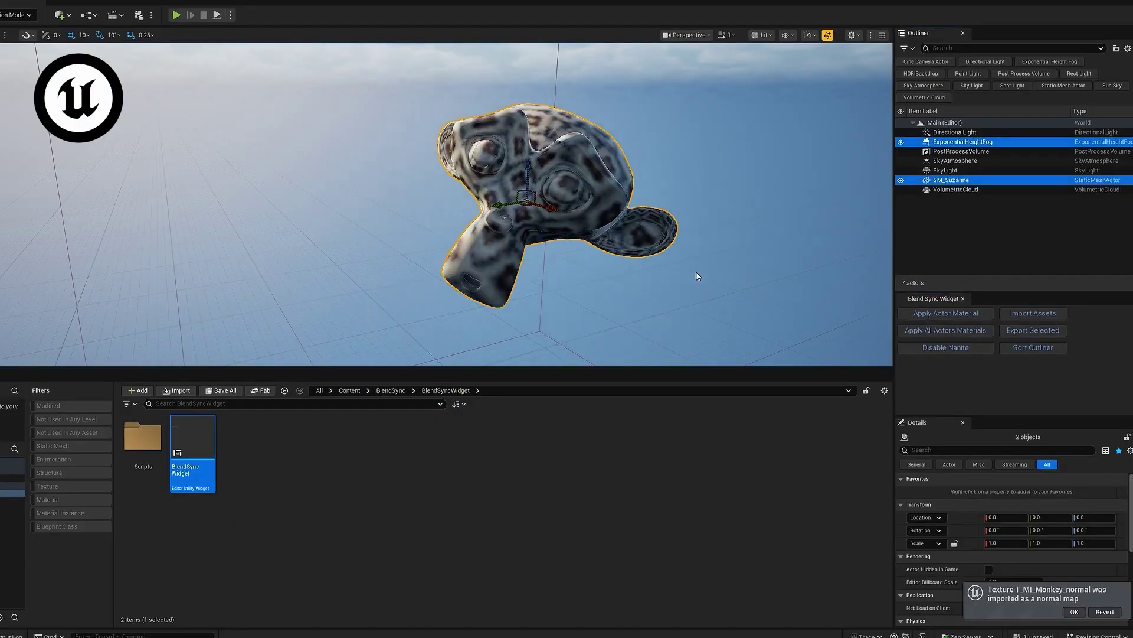
- Switch to Unreal Engine and inspect the imported SM_Suzanne from several angles along with the contents of the BlendSync Textures folder
right_drag(696, 277, 636, 273)
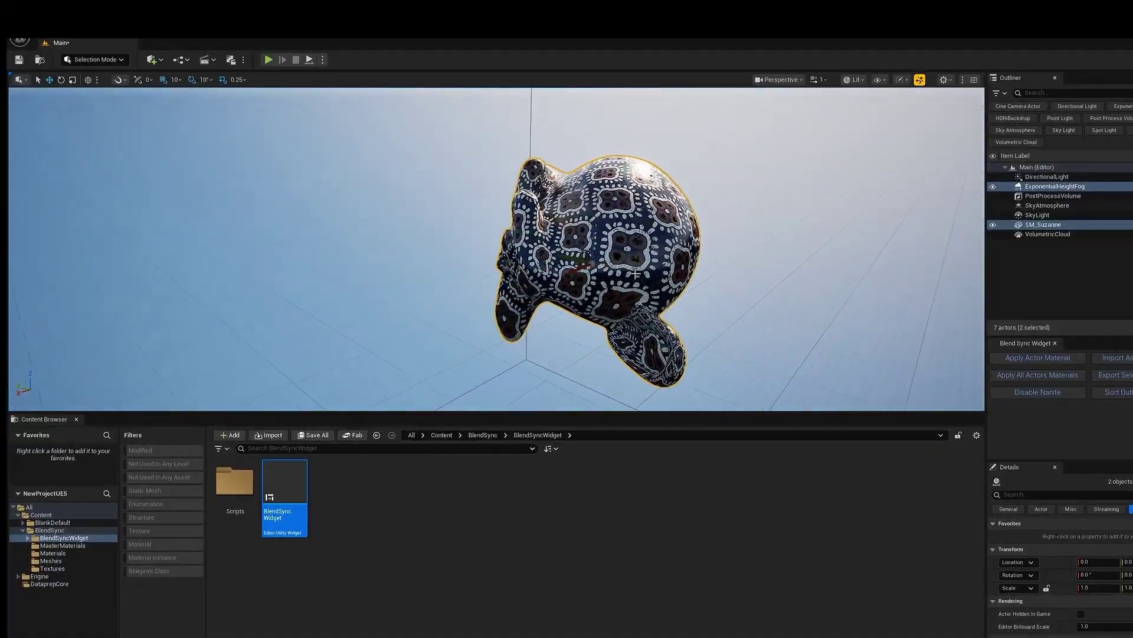
click(53, 568)
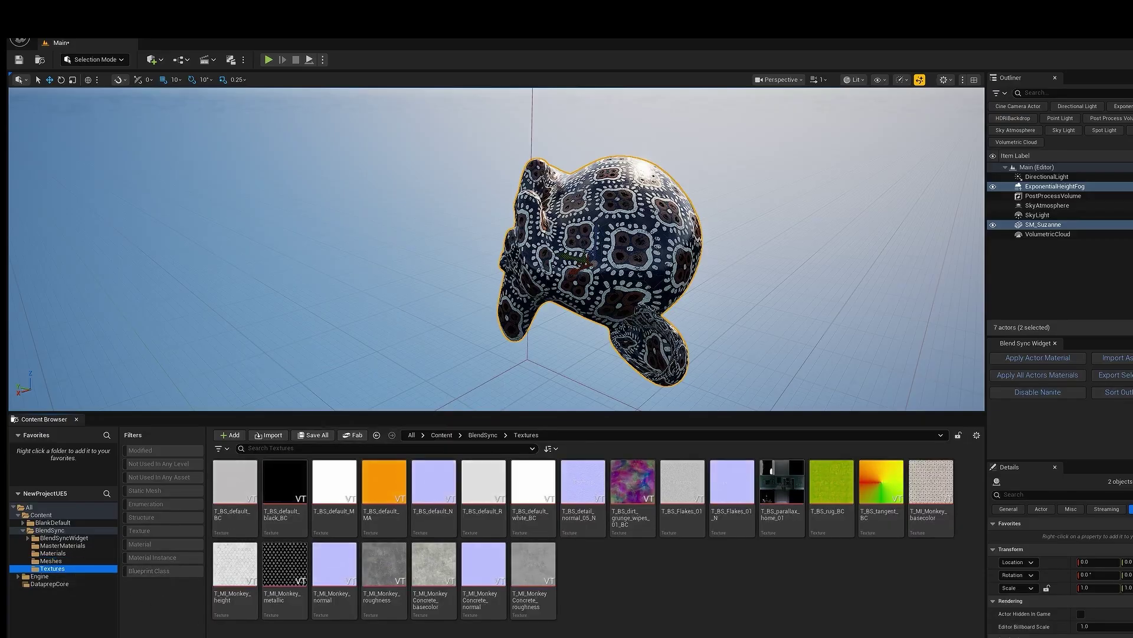
right_drag(650, 308, 697, 306)
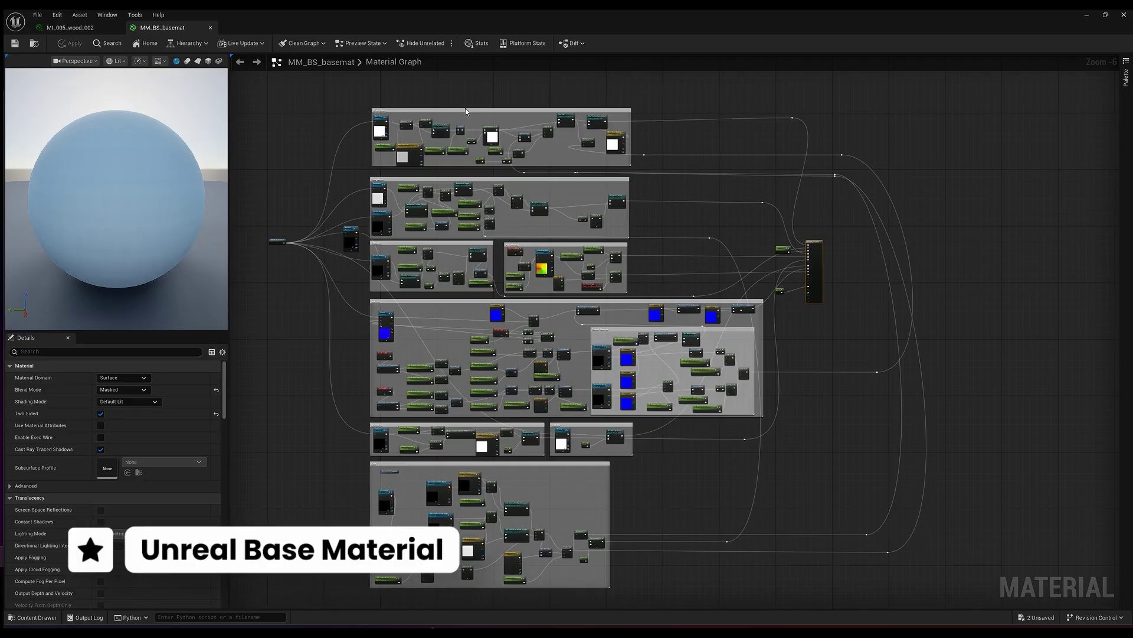
- Examine the node groups of the MM_BS_basemat material graph and their connections to the material output
scroll(465, 108, up, 4)
right_drag(455, 284, 502, 95)
right_drag(635, 312, 616, 56)
right_drag(801, 249, 172, 399)
right_drag(744, 242, 683, 471)
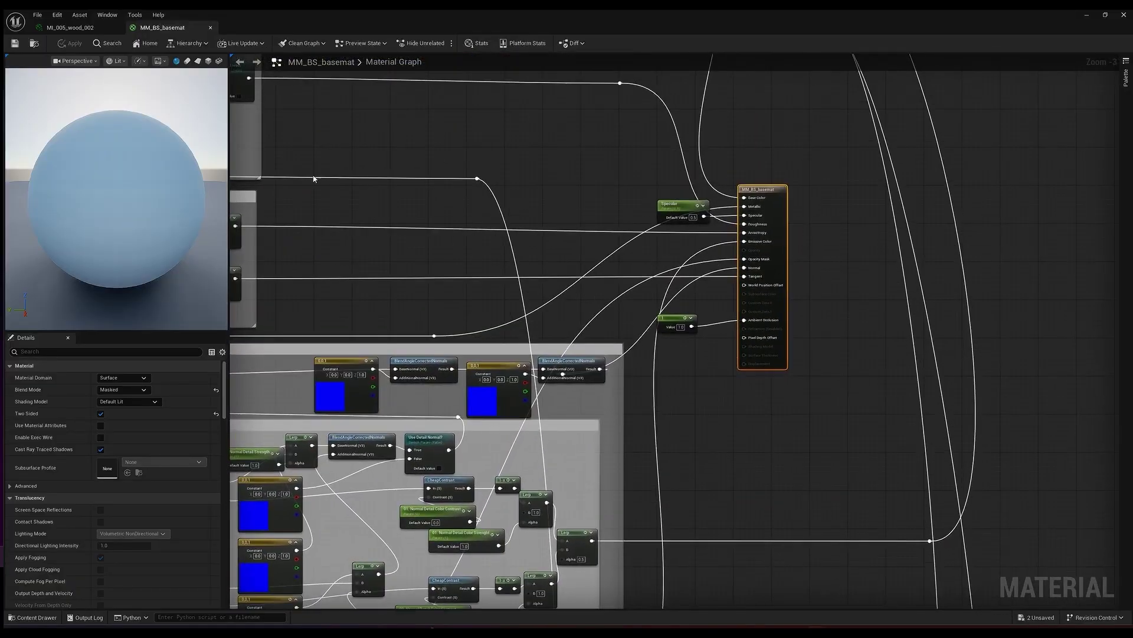
- Close the MM_BS_basemat graph and review the parameters and sphere preview of the MI_005_wood_002 material instance
click(211, 28)
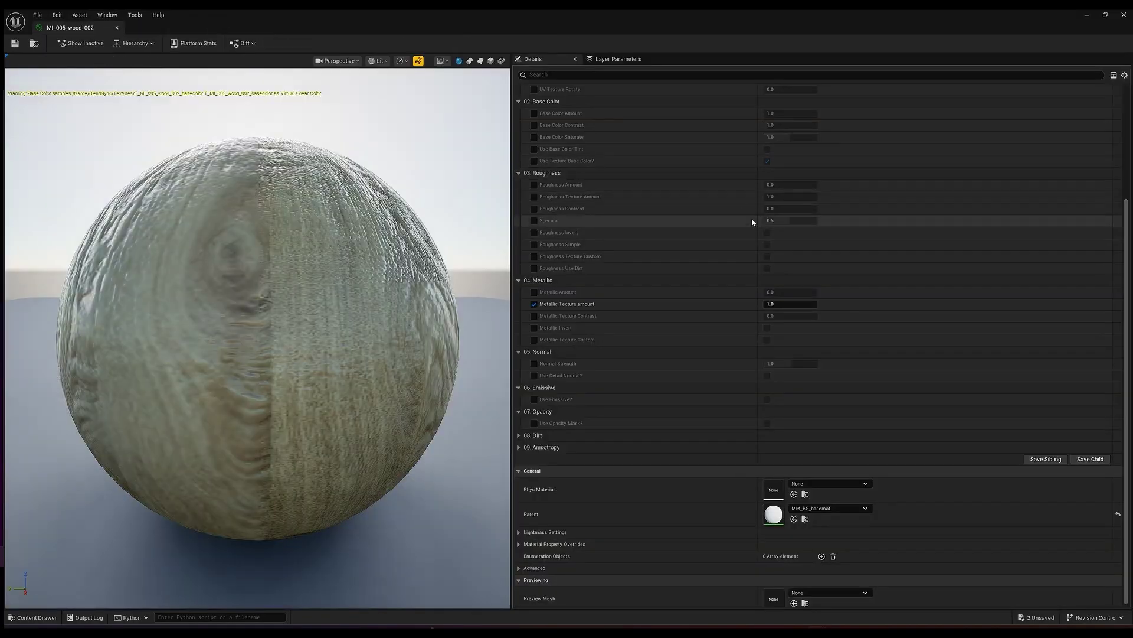
scroll(239, 282, down, 5)
drag(239, 281, 307, 342)
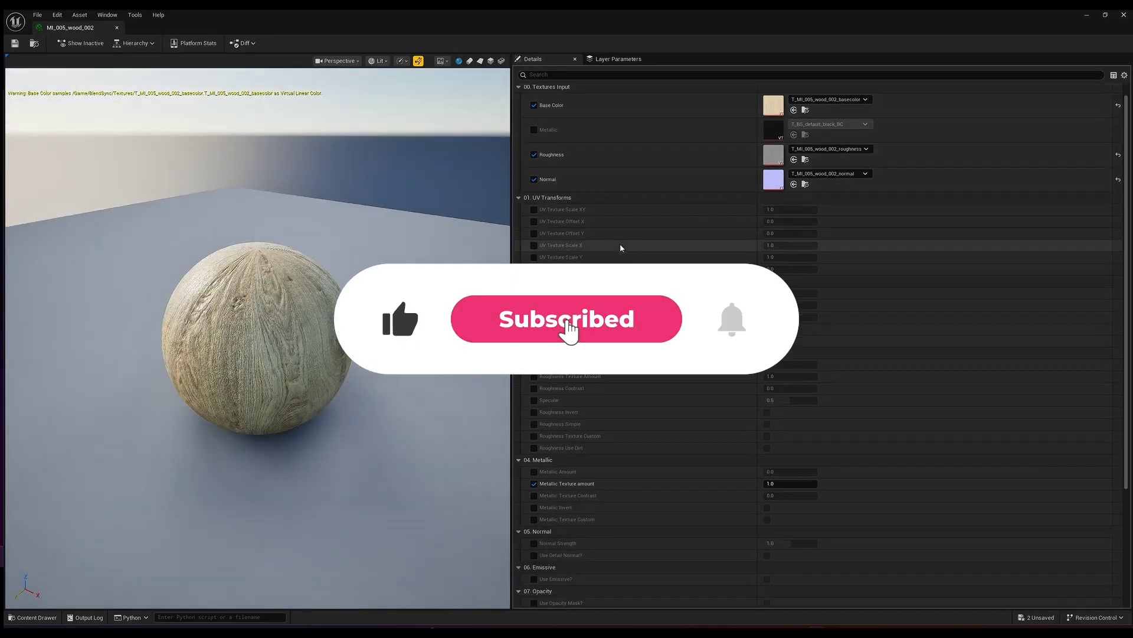